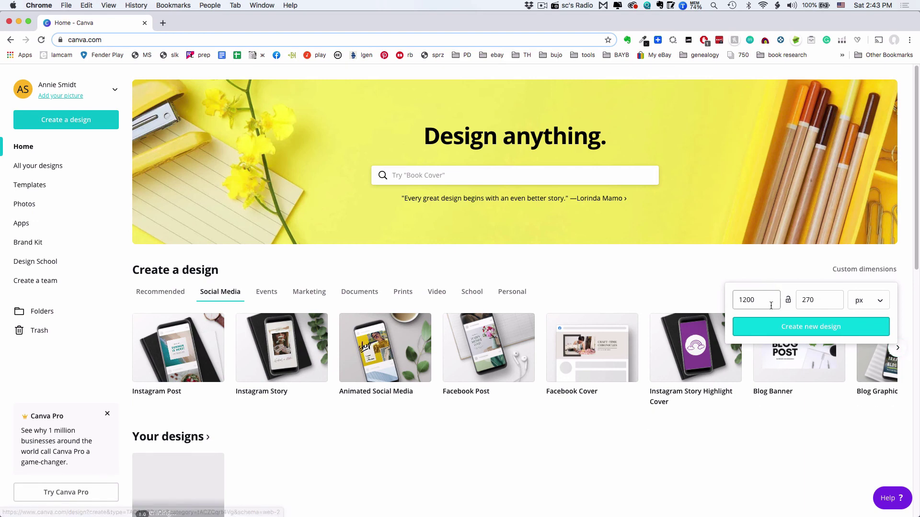
- Enter custom dimensions of 1200 × 270 px, correcting the width value
{"action": "left_click", "coordinate": [865, 270]}
{"action": "left_click", "coordinate": [864, 270]}
{"action": "left_click", "coordinate": [757, 300]}
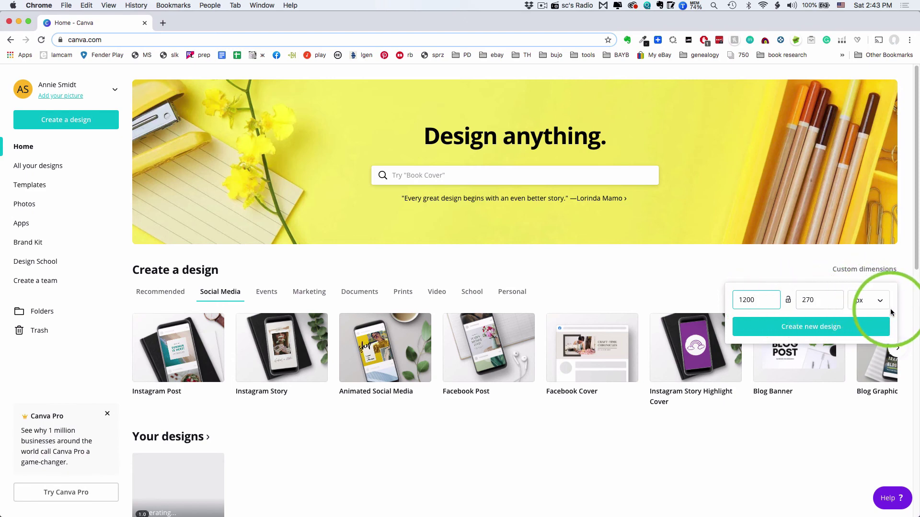
{"action": "key", "text": "BackSpace"}
- Finish the width as 1200 and fill the new design with the Garden Guru banner template
{"action": "type", "text": "0"}
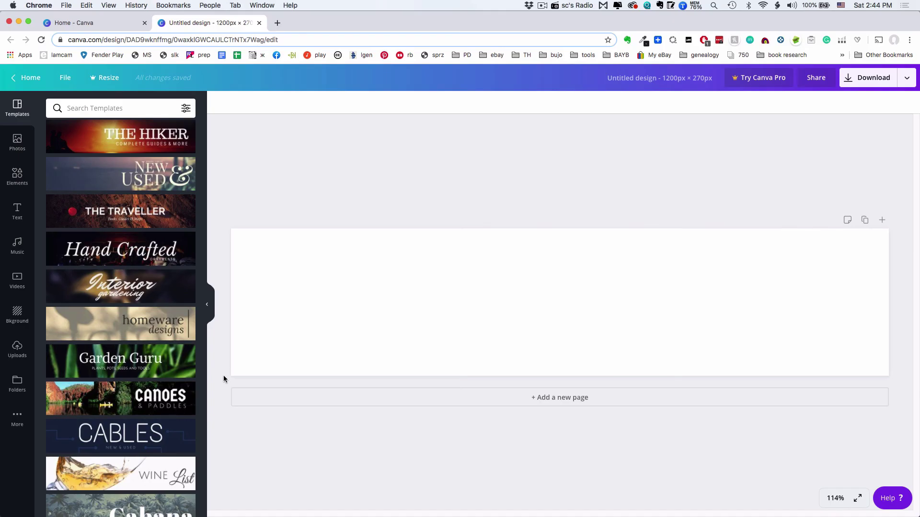
{"action": "left_click", "coordinate": [178, 369]}
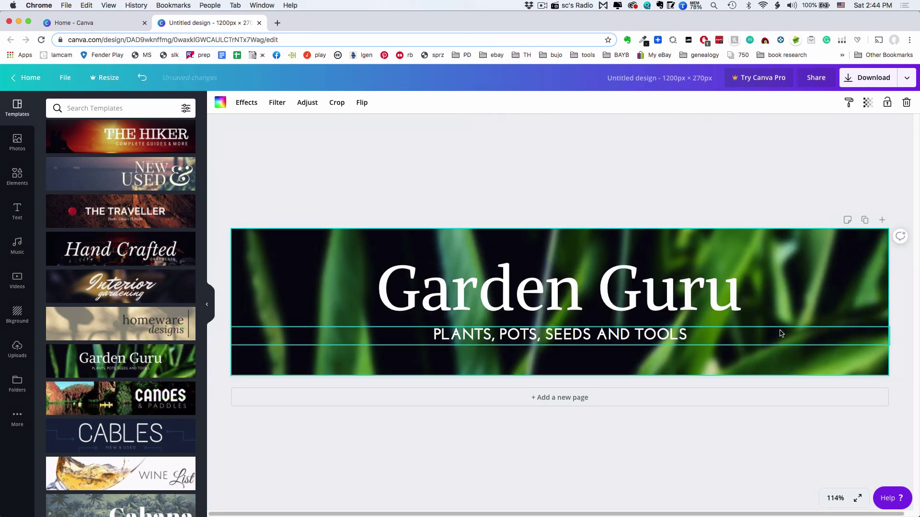
- Replace the 'Garden Guru' headline with 'Annastassja Everyday'
{"action": "left_click", "coordinate": [669, 302]}
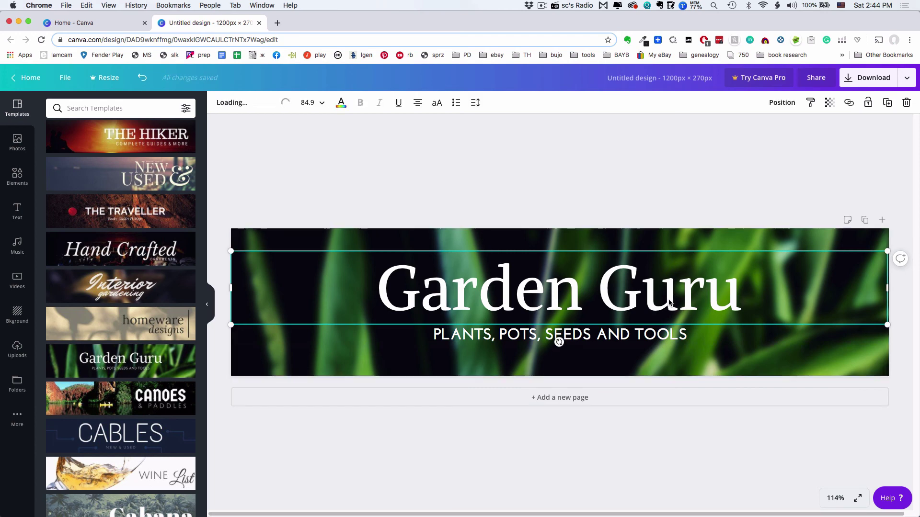
{"action": "triple_click", "coordinate": [669, 302]}
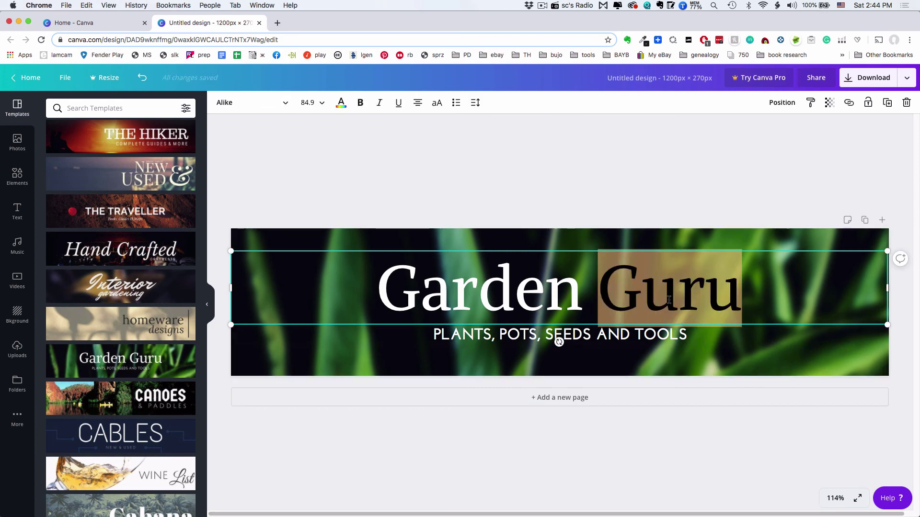
{"action": "type", "text": "A"}
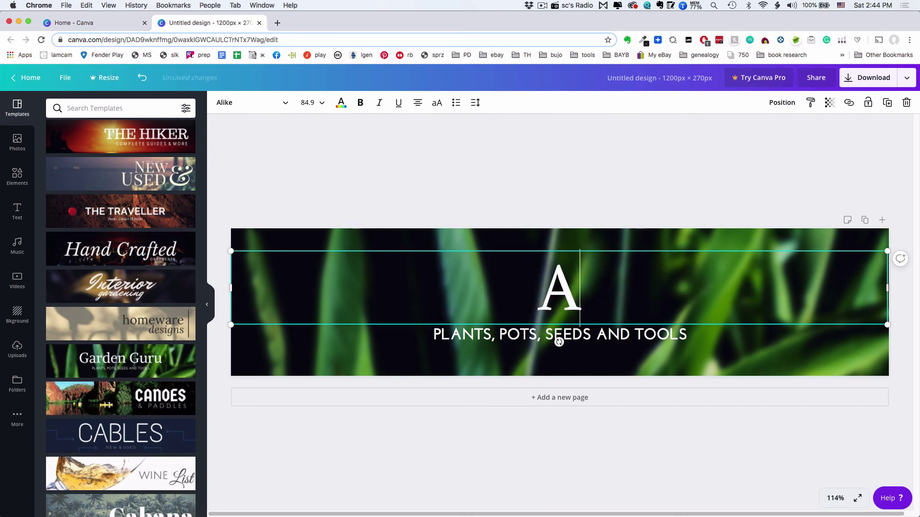
{"action": "type", "text": "nnas"}
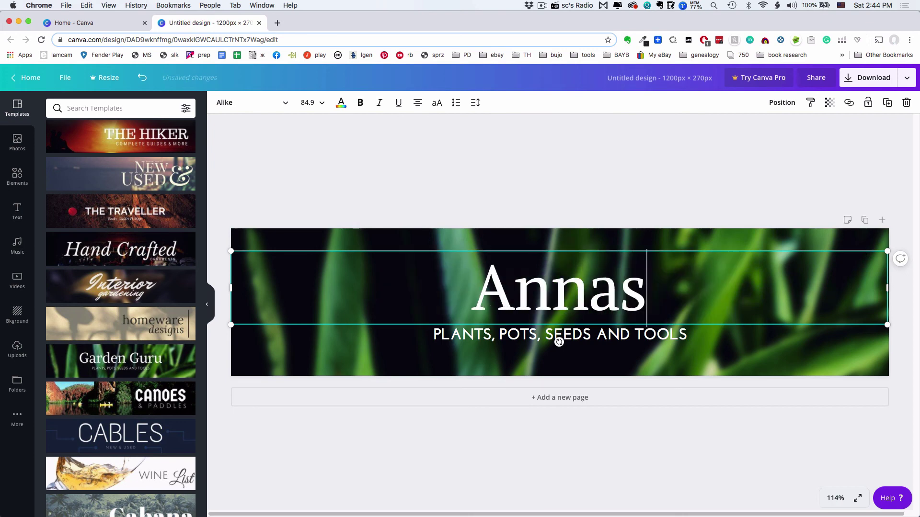
{"action": "type", "text": "tassja Everyday"}
- Set the headline font size to 72
{"action": "left_click", "coordinate": [658, 306]}
{"action": "left_click", "coordinate": [657, 305]}
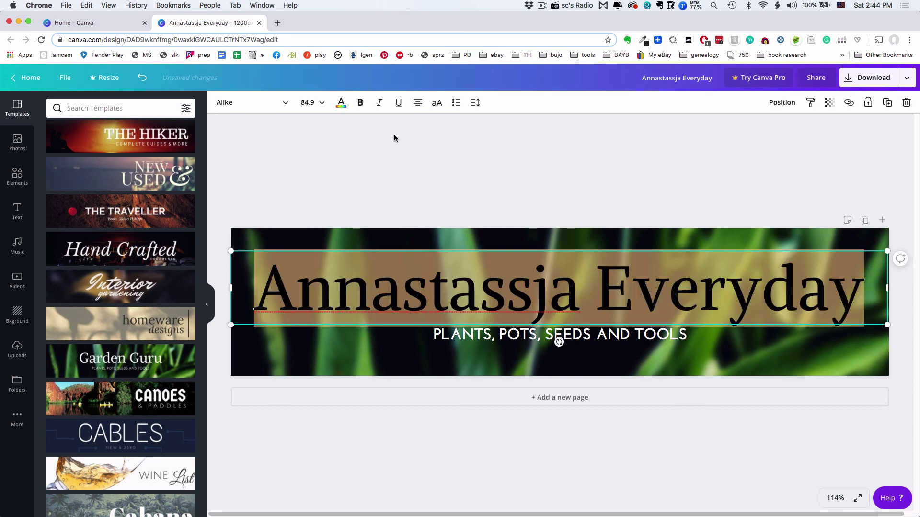
{"action": "left_click", "coordinate": [322, 103]}
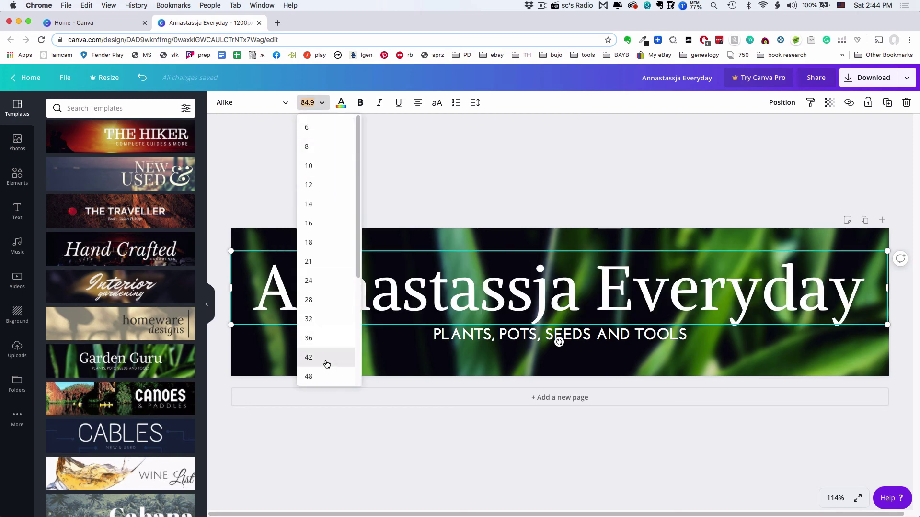
{"action": "scroll", "coordinate": [327, 364], "scroll_direction": "down", "scroll_amount": 6}
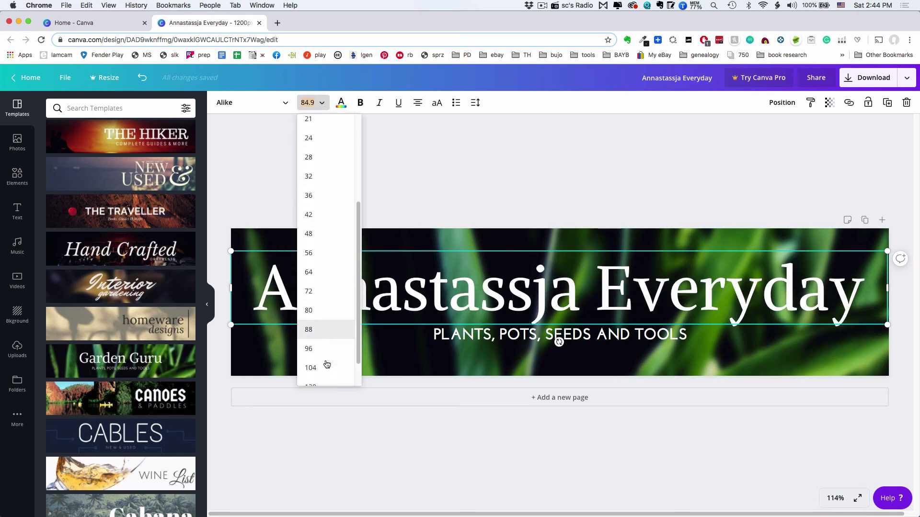
{"action": "scroll", "coordinate": [326, 364], "scroll_direction": "down", "scroll_amount": 1}
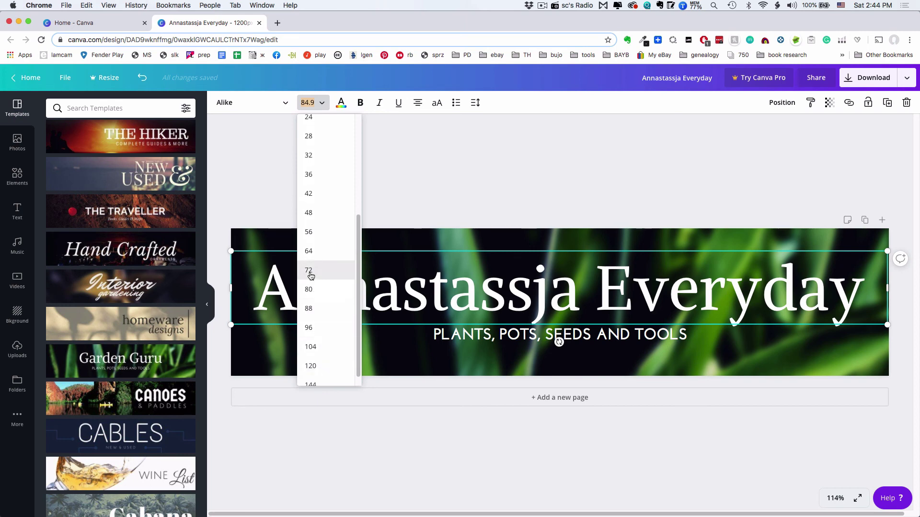
{"action": "left_click", "coordinate": [309, 289]}
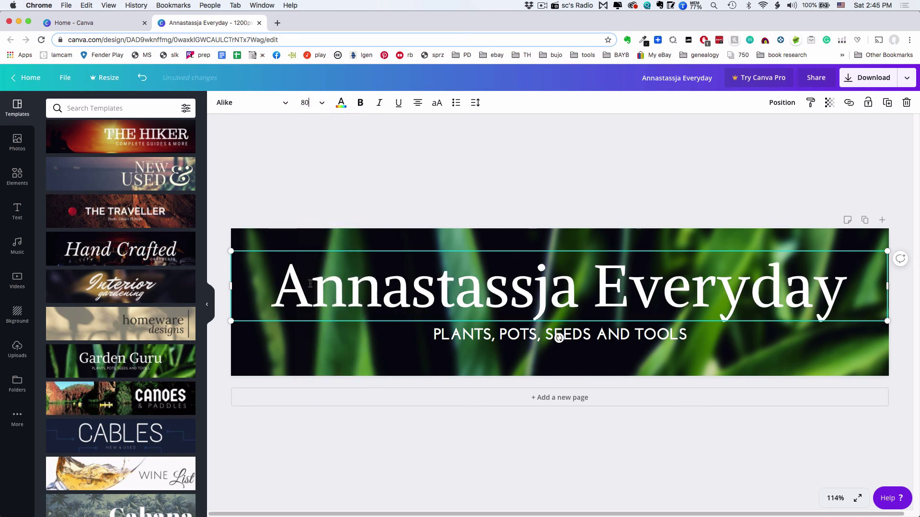
{"action": "left_click", "coordinate": [318, 103]}
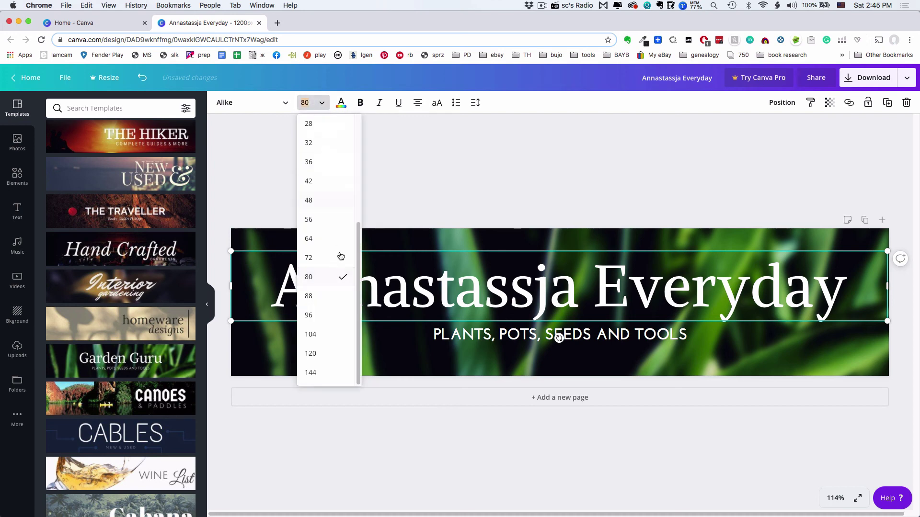
{"action": "left_click", "coordinate": [335, 259]}
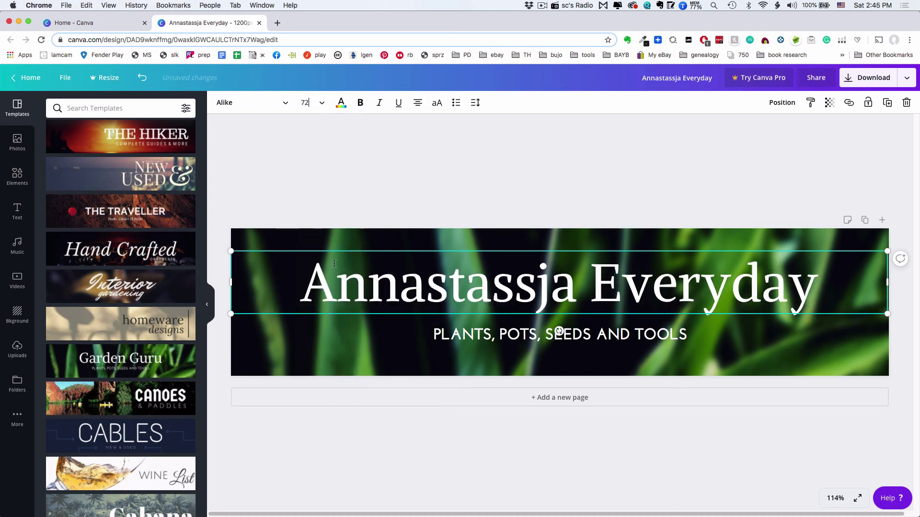
{"action": "left_click", "coordinate": [547, 190]}
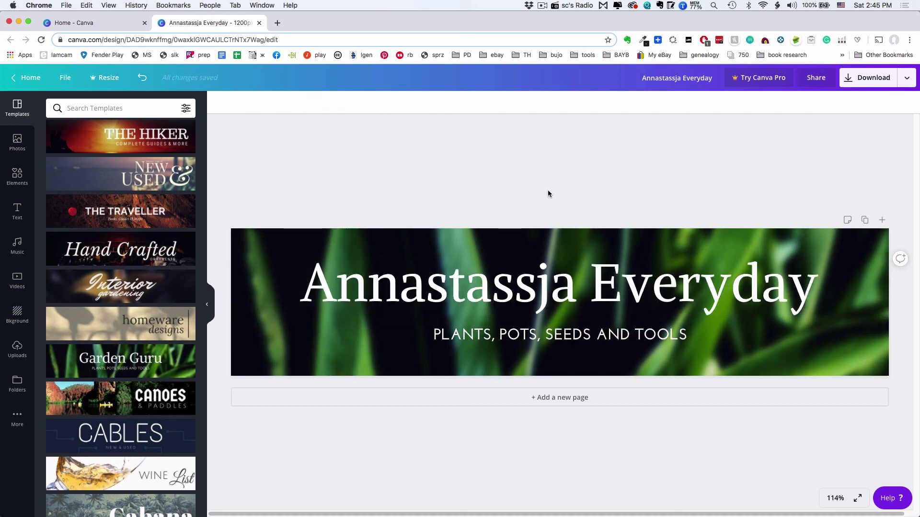
- Restore the accidentally deleted subtitle and retype it as 'HEALTH, BEAUTY AND EVERYDAY GOODS'
{"action": "left_click", "coordinate": [481, 334]}
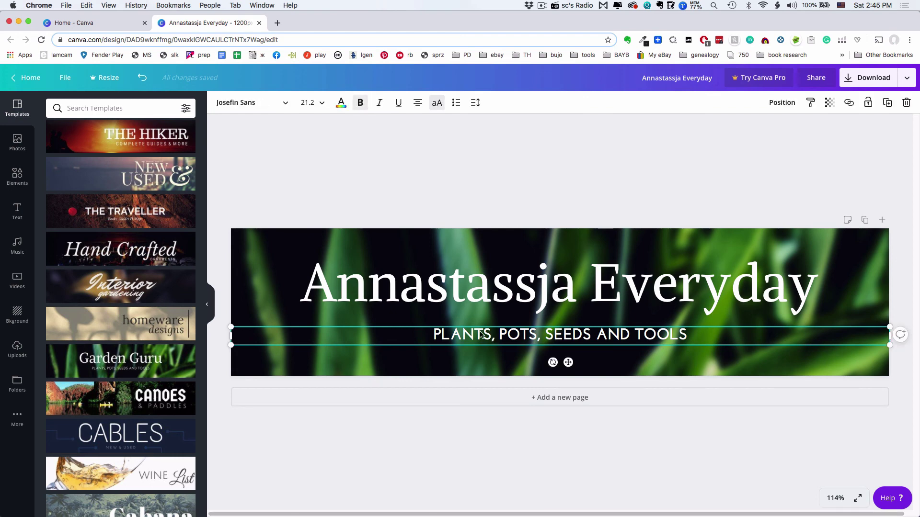
{"action": "key", "text": "Delete"}
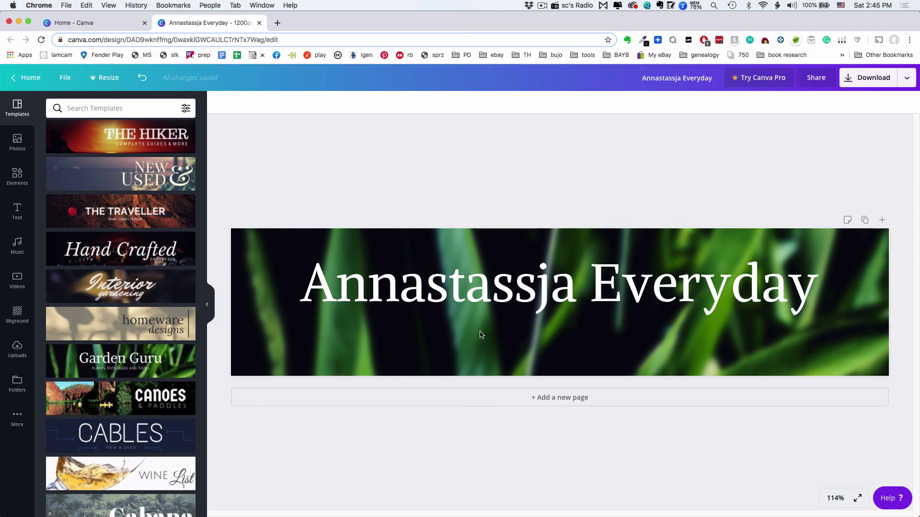
{"action": "key", "text": "super+z"}
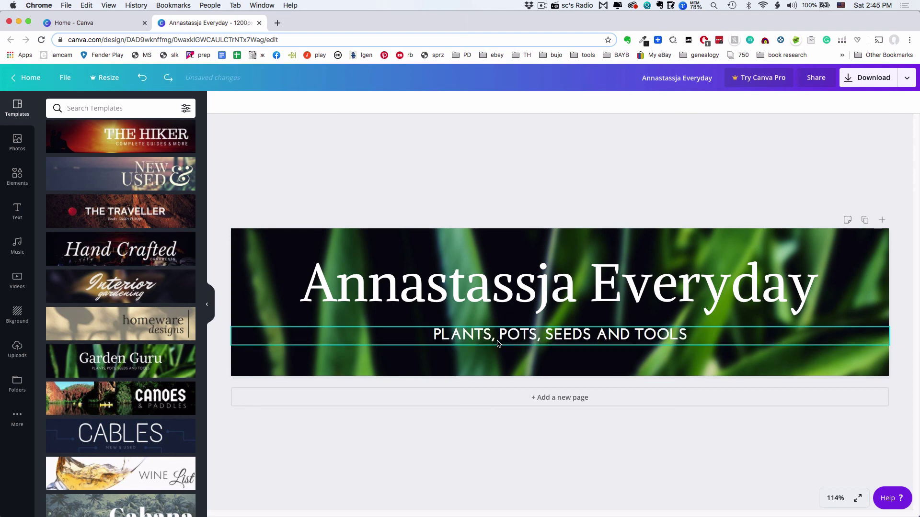
{"action": "left_click", "coordinate": [497, 343]}
{"action": "left_click", "coordinate": [497, 342]}
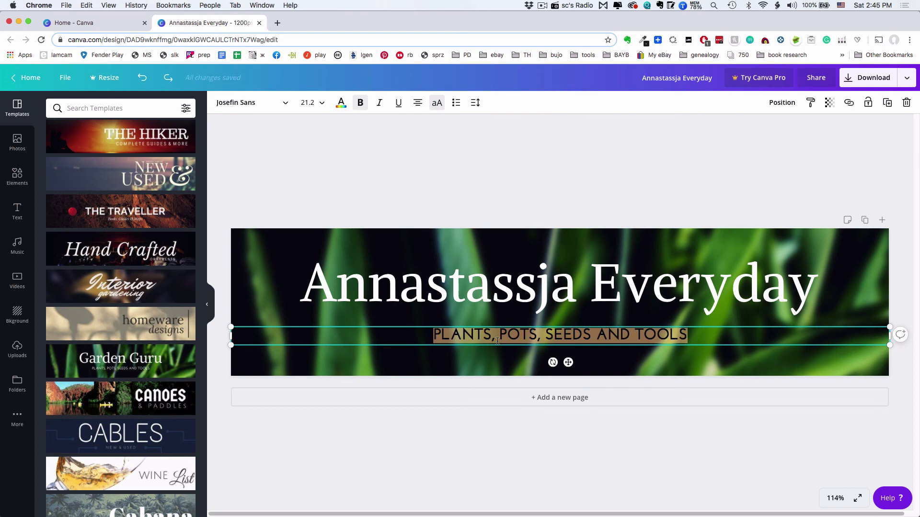
{"action": "type", "text": "HEAT"}
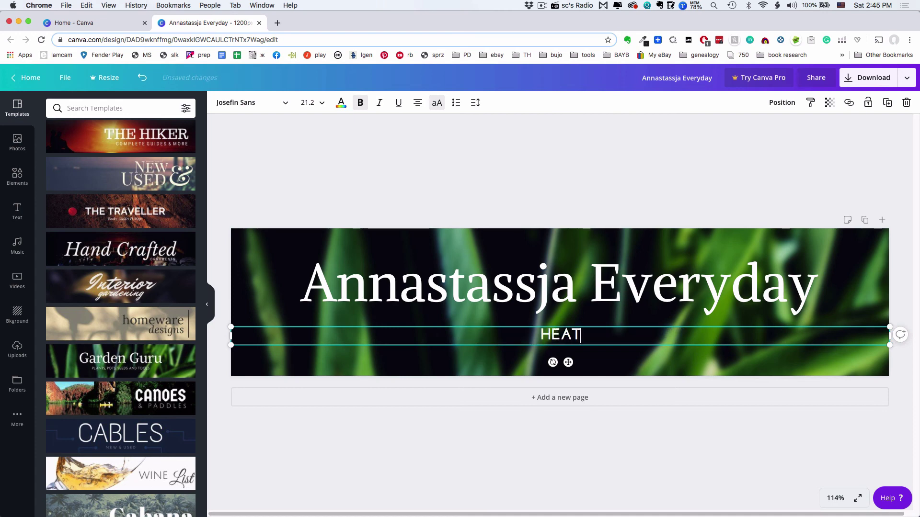
{"action": "key", "text": "BackSpace"}
{"action": "type", "text": "LTH, "}
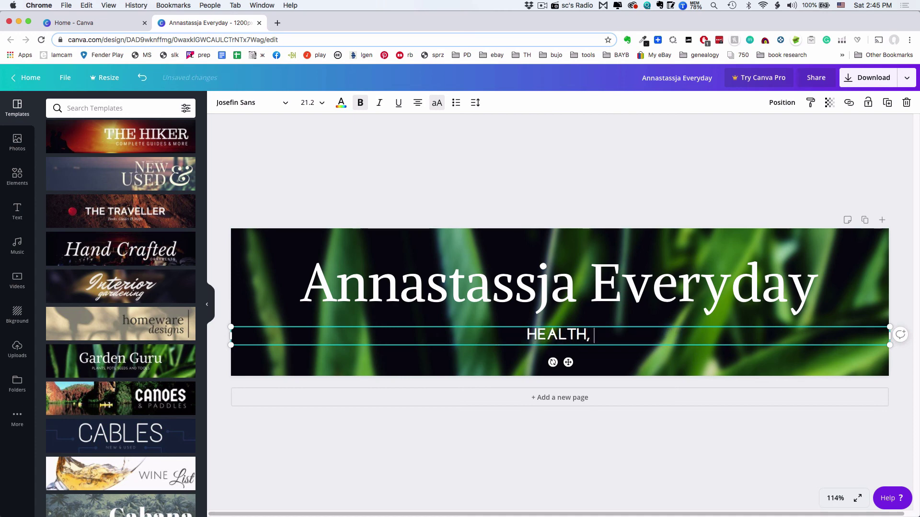
{"action": "type", "text": "BEAUTY AND EV"}
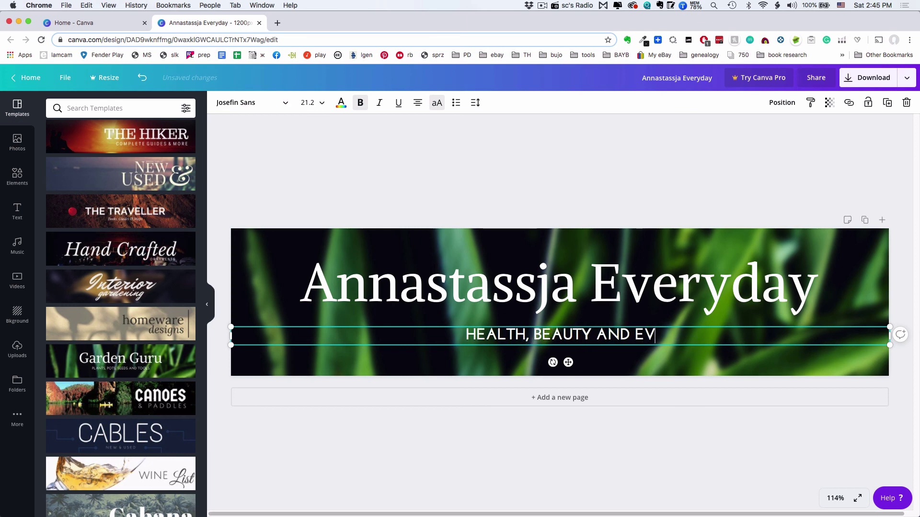
{"action": "type", "text": "ERYDAY GOODS"}
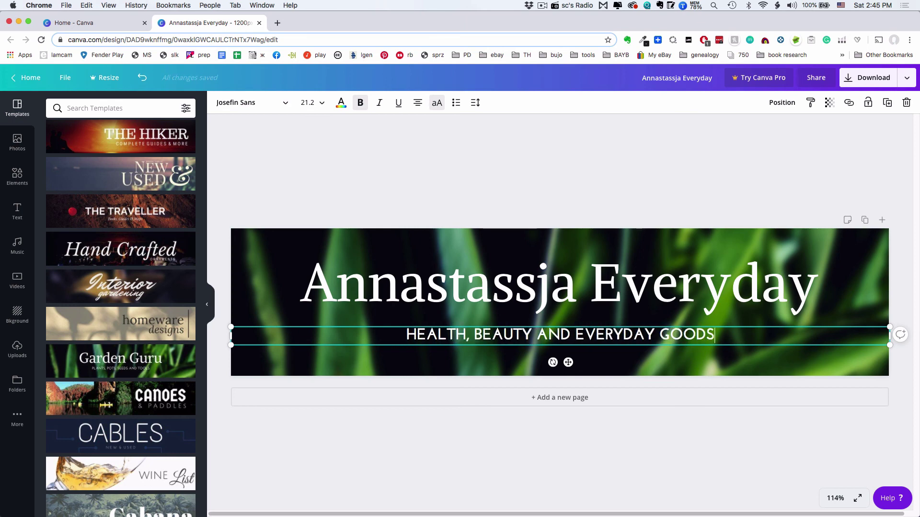
- Delete the grass background photo so the page is plain white
{"action": "left_click", "coordinate": [568, 446]}
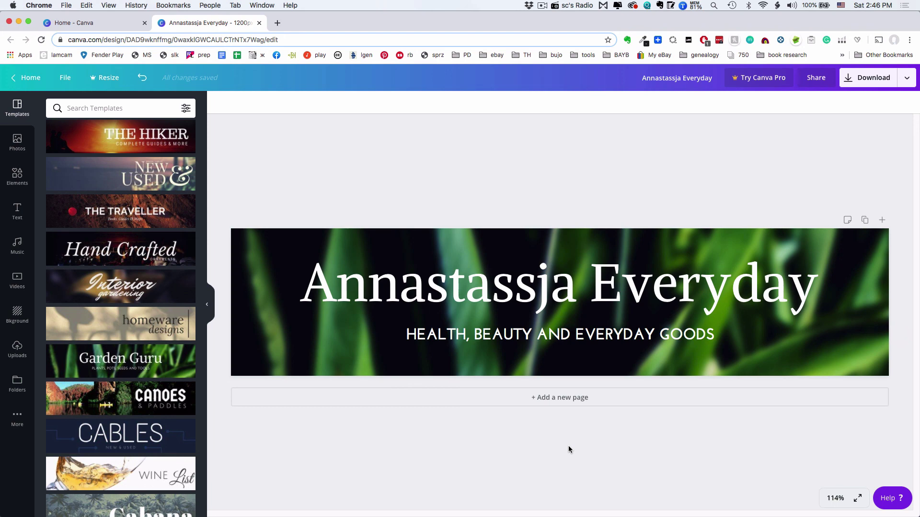
{"action": "left_click", "coordinate": [273, 240]}
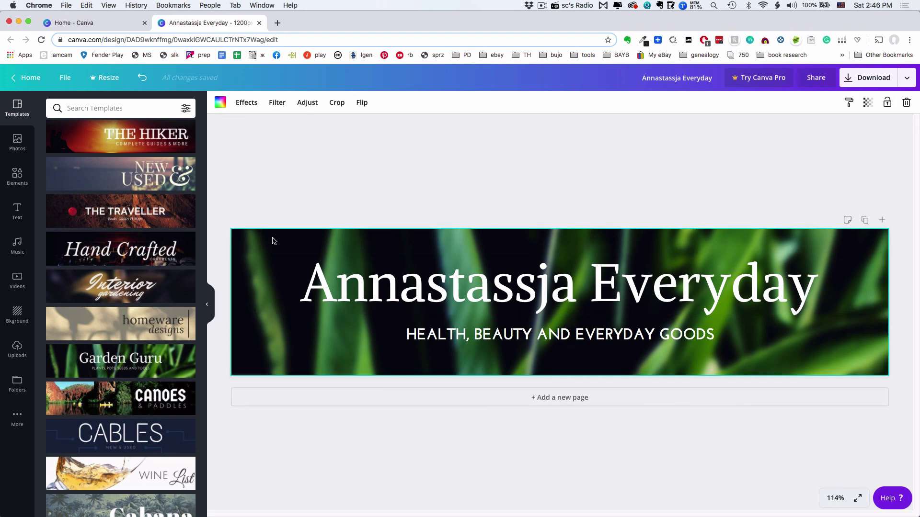
{"action": "key", "text": "Delete"}
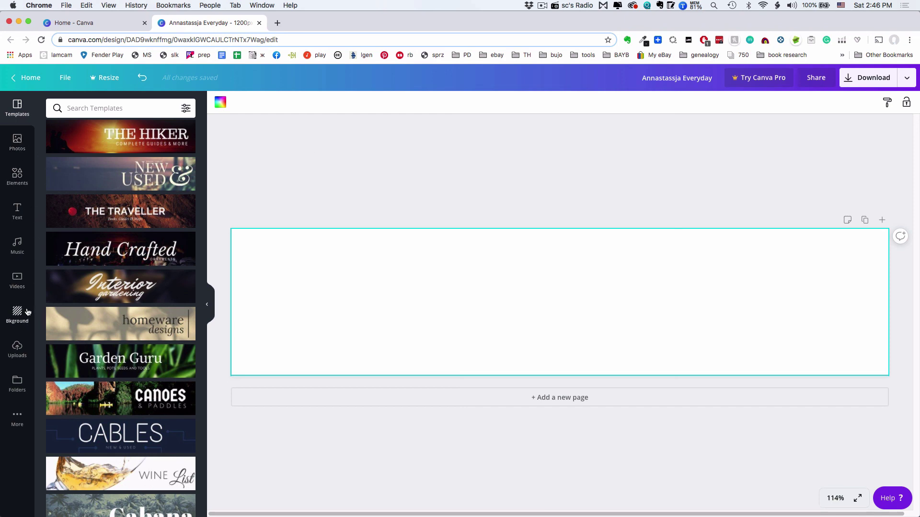
{"action": "left_click", "coordinate": [18, 141]}
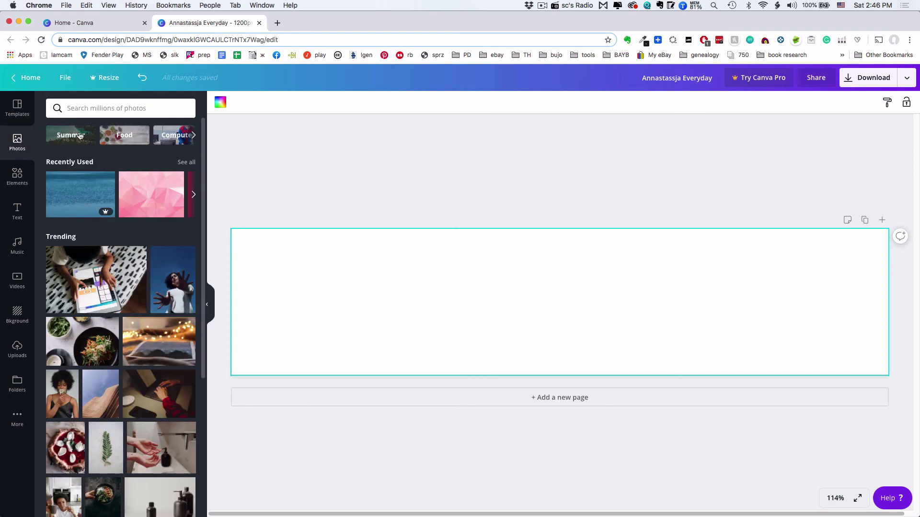
{"action": "left_click", "coordinate": [194, 137]}
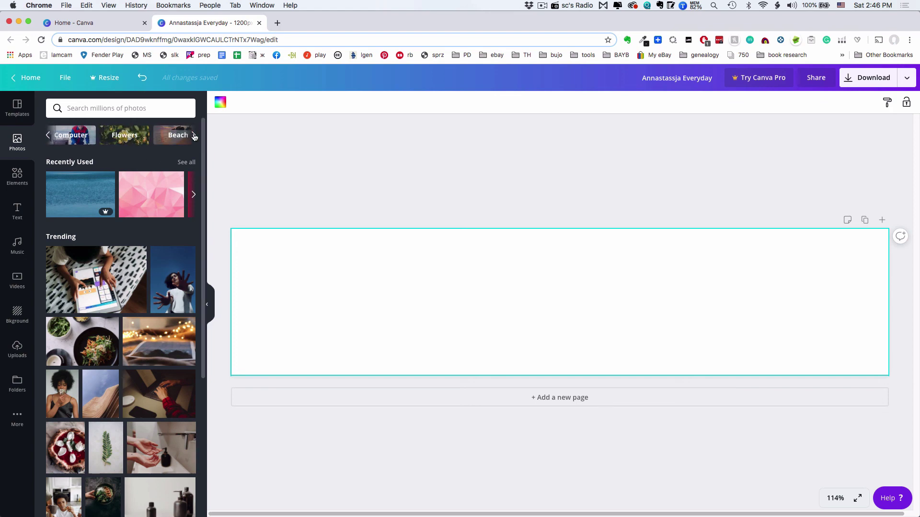
{"action": "left_click", "coordinate": [194, 136]}
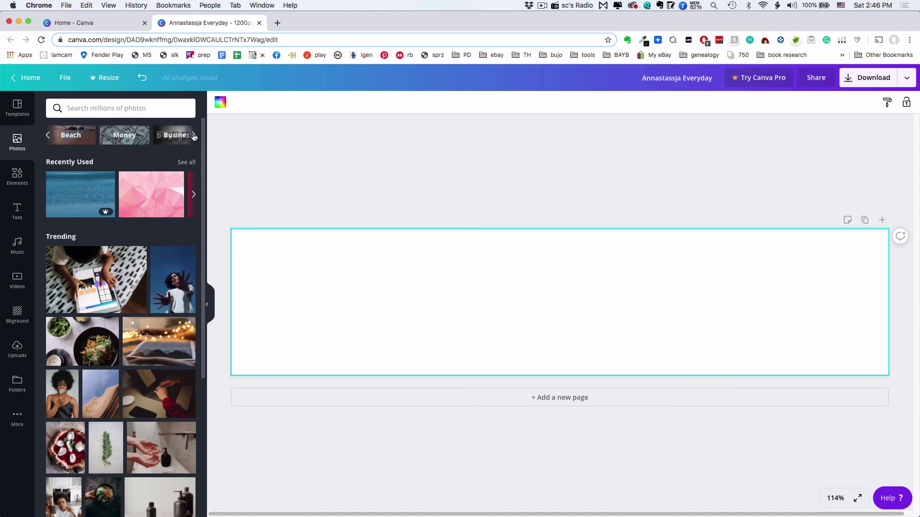
{"action": "left_click", "coordinate": [194, 137]}
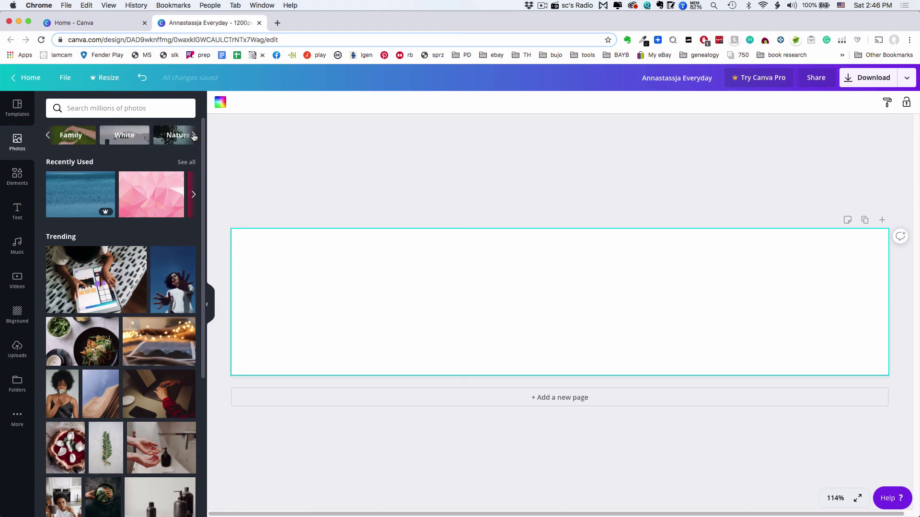
{"action": "left_click", "coordinate": [194, 136]}
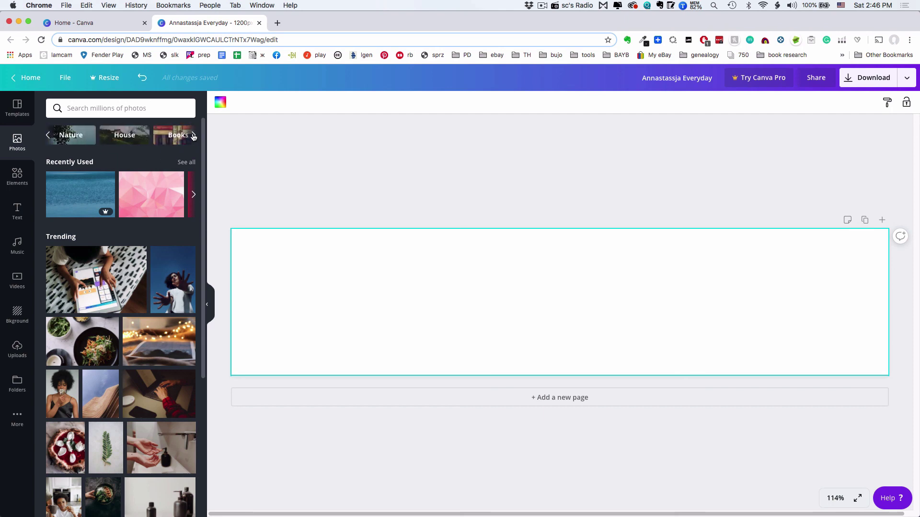
{"action": "left_click", "coordinate": [194, 136]}
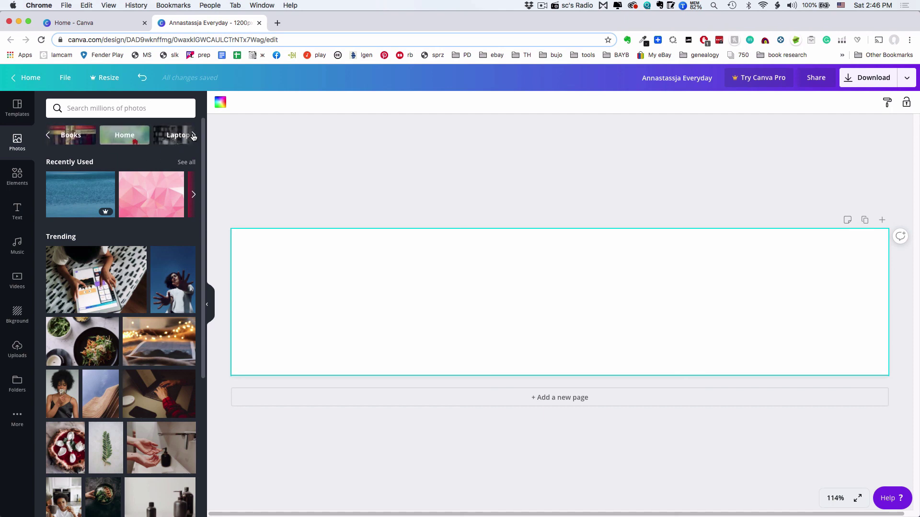
{"action": "left_click", "coordinate": [194, 137]}
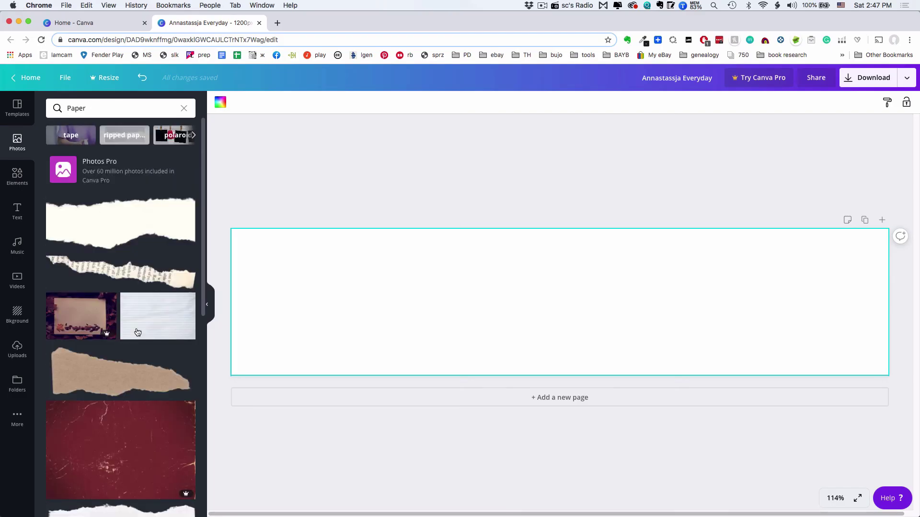
- Browse the 'Paper' photo results to find the orange torn-paper texture
{"action": "scroll", "coordinate": [154, 421], "scroll_direction": "down", "scroll_amount": 5}
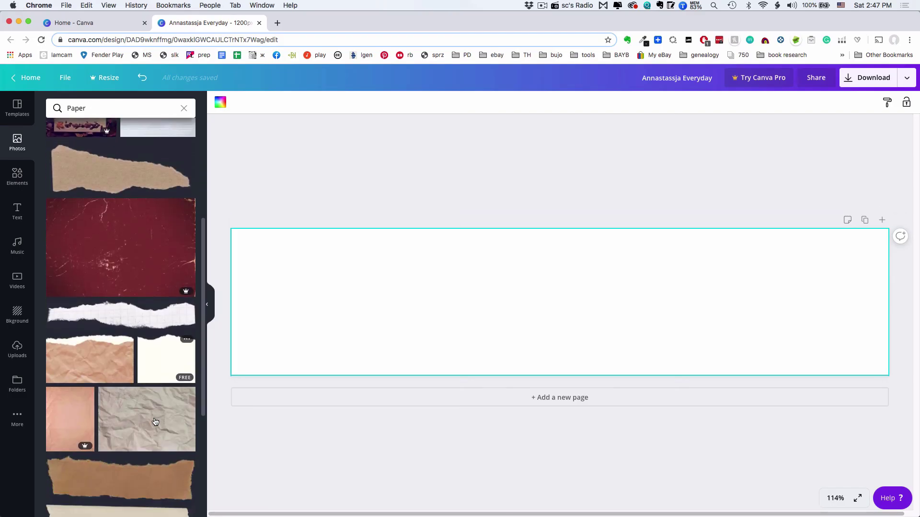
{"action": "scroll", "coordinate": [154, 421], "scroll_direction": "down", "scroll_amount": 5}
{"action": "scroll", "coordinate": [154, 421], "scroll_direction": "up", "scroll_amount": 5}
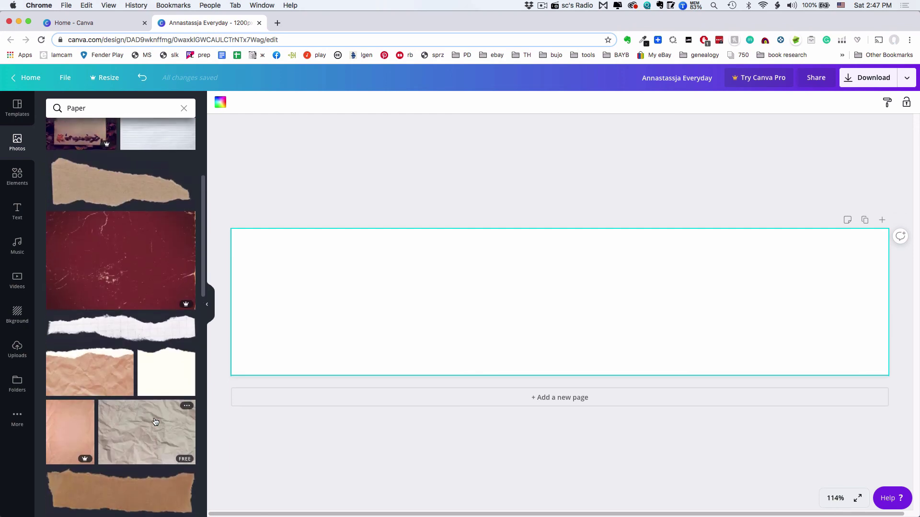
{"action": "scroll", "coordinate": [155, 422], "scroll_direction": "up", "scroll_amount": 1}
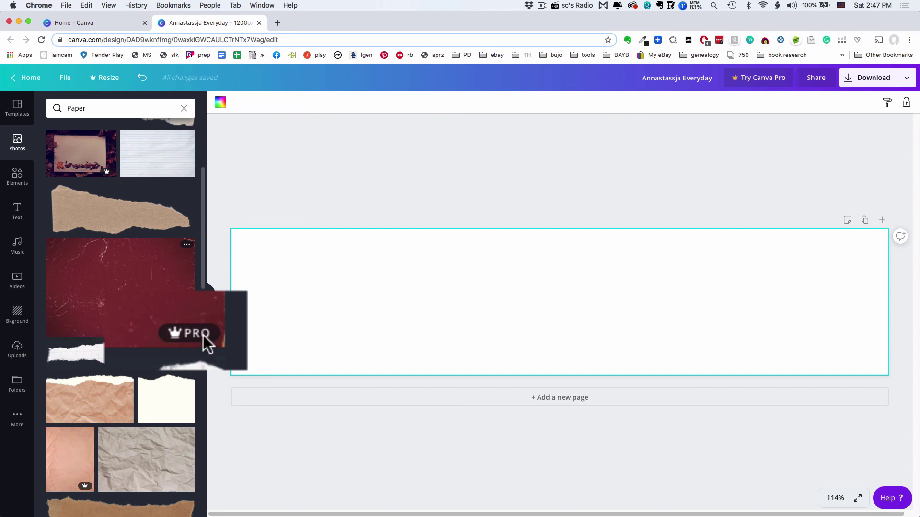
{"action": "mouse_move", "coordinate": [182, 331]}
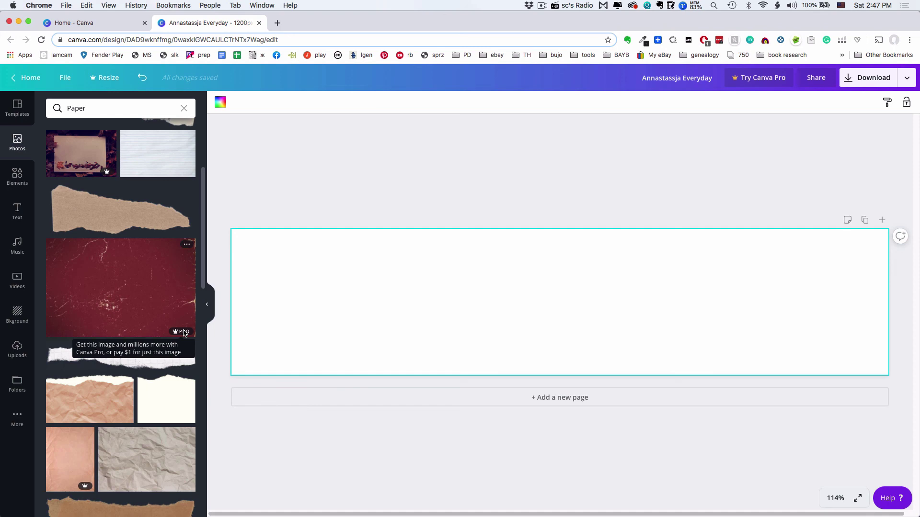
{"action": "scroll", "coordinate": [168, 357], "scroll_direction": "down", "scroll_amount": 5}
{"action": "scroll", "coordinate": [167, 358], "scroll_direction": "down", "scroll_amount": 20}
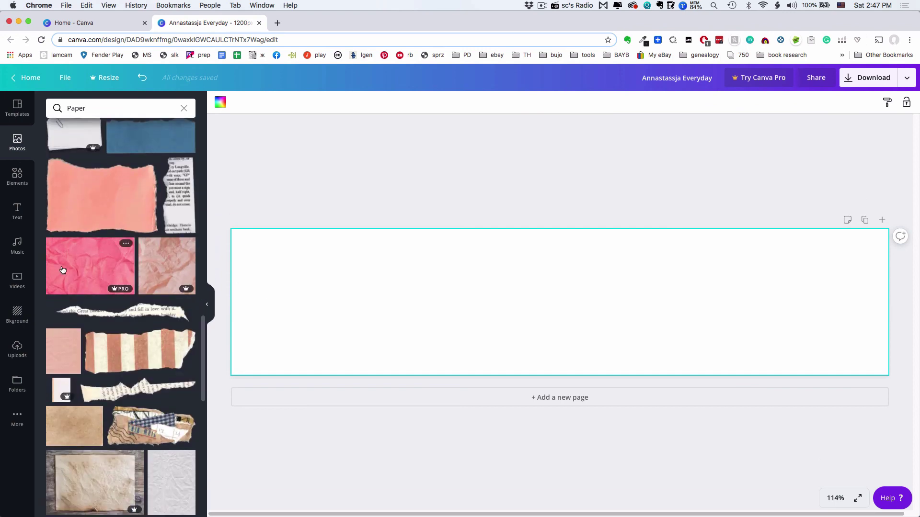
{"action": "scroll", "coordinate": [90, 381], "scroll_direction": "down", "scroll_amount": 8}
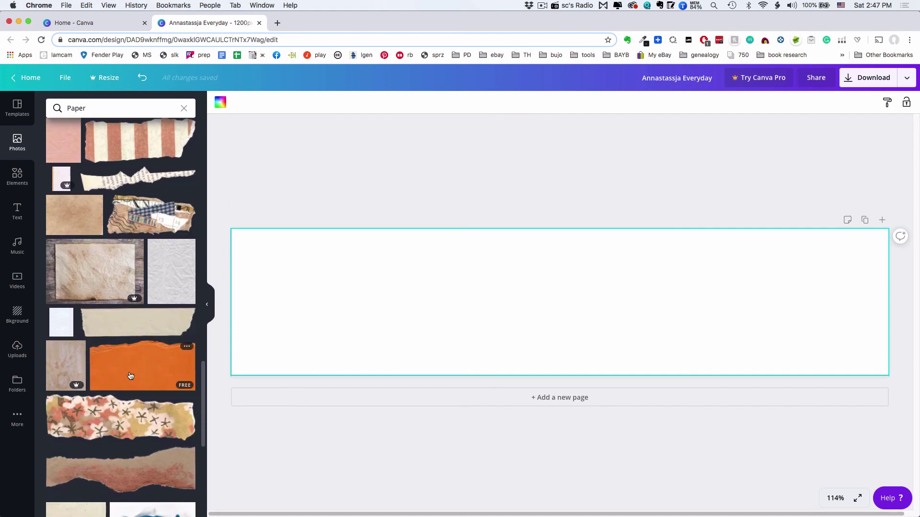
- Add the orange torn-paper photo and stretch it across the banner behind the title
{"action": "left_click", "coordinate": [130, 376]}
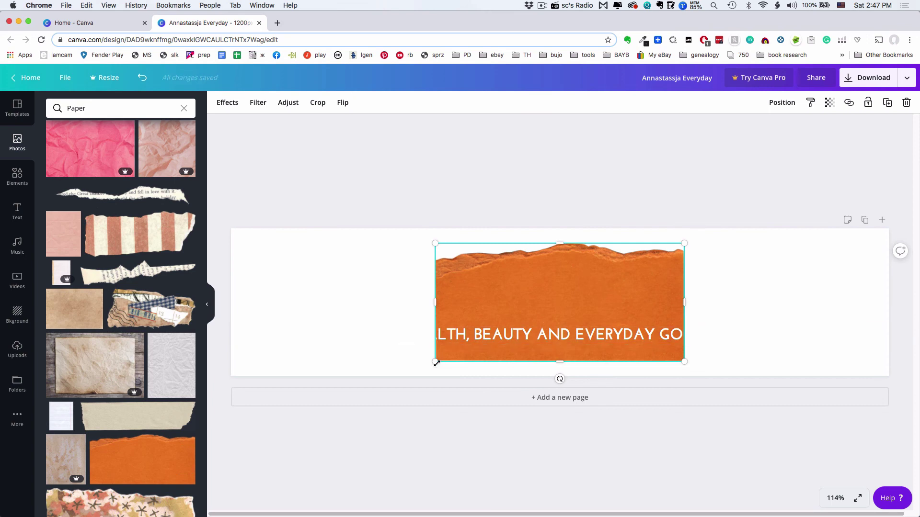
{"action": "left_click_drag", "start_coordinate": [434, 362], "coordinate": [220, 430]}
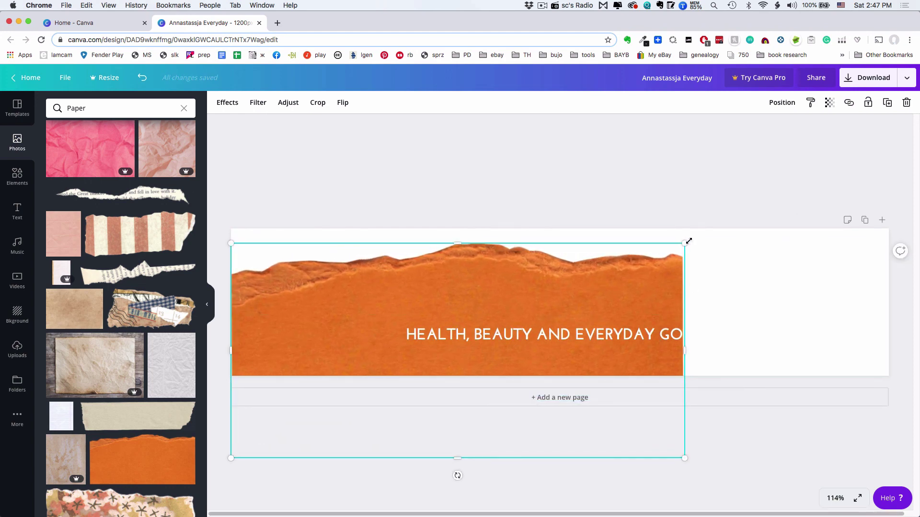
{"action": "left_click_drag", "start_coordinate": [685, 244], "coordinate": [918, 132]}
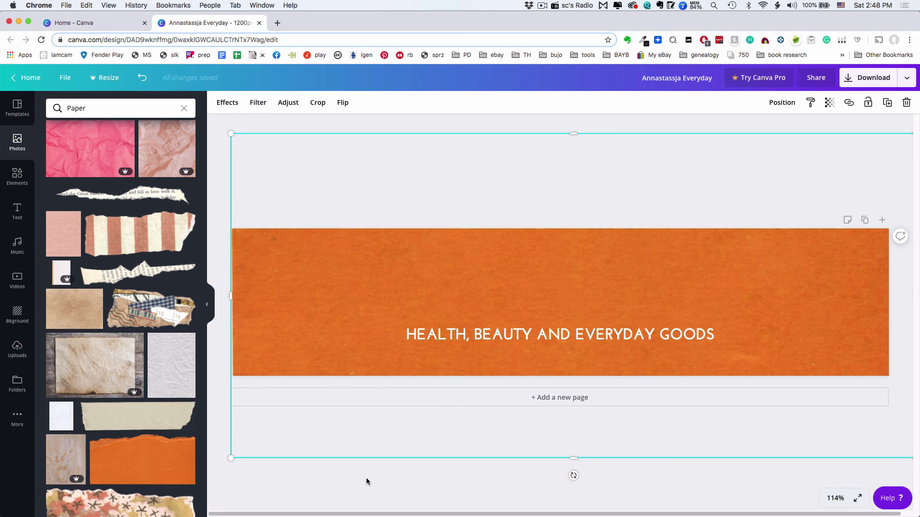
{"action": "key", "text": "Delete"}
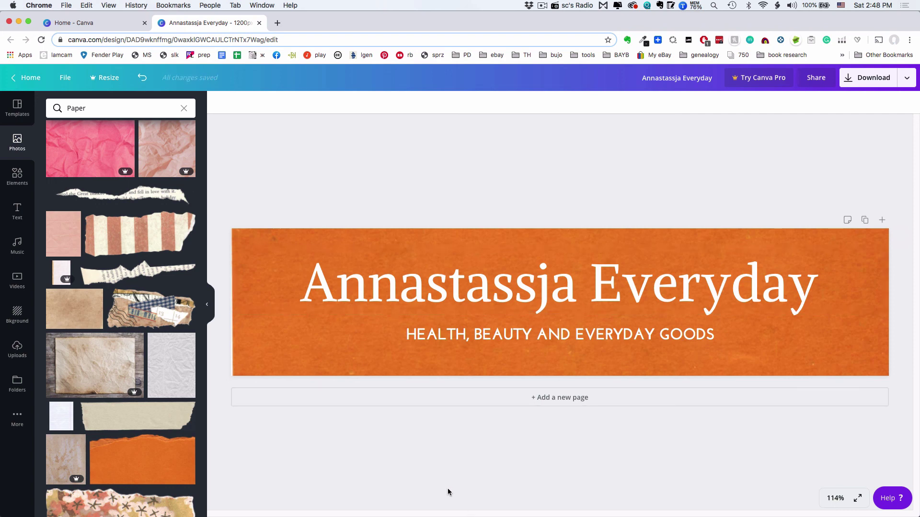
- Give the 'HEALTH, BEAUTY AND EVERYDAY GOODS' subtitle a dark grey text colour
{"action": "double_click", "coordinate": [561, 337]}
{"action": "left_click", "coordinate": [341, 103]}
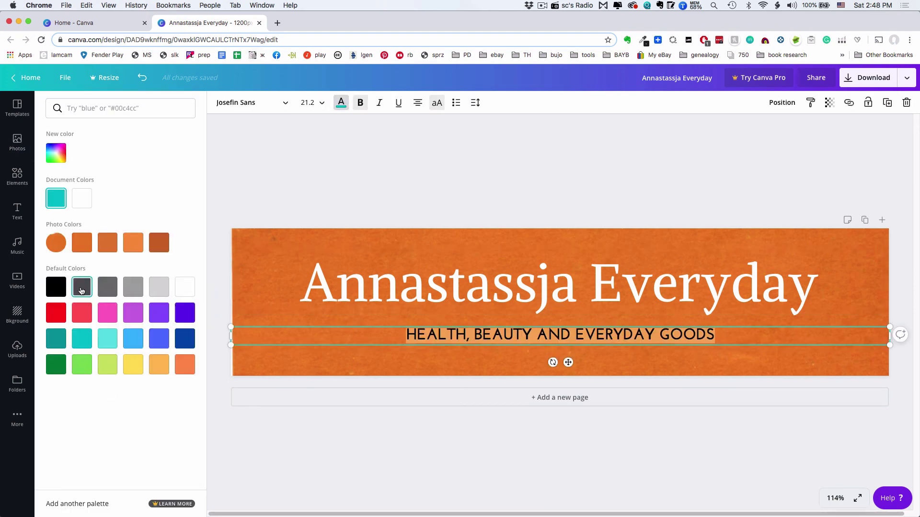
{"action": "key", "text": "Escape"}
{"action": "left_click", "coordinate": [506, 180]}
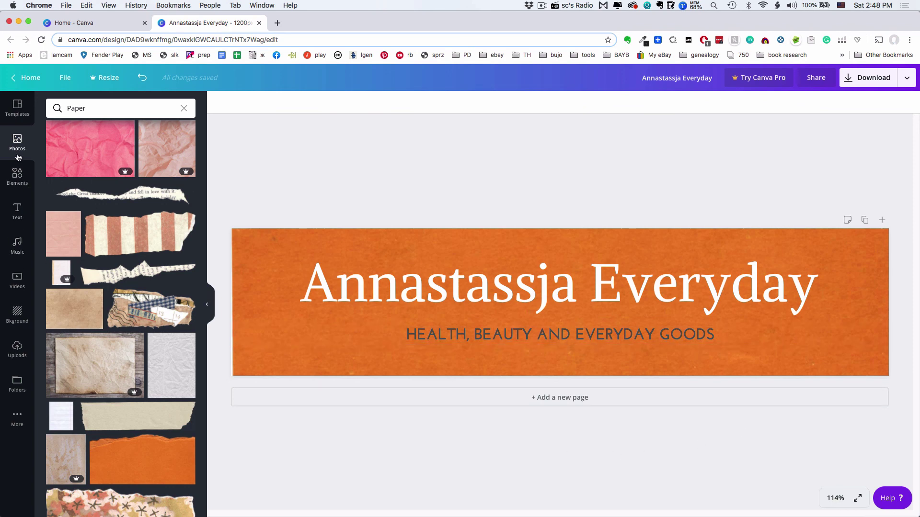
- Apply the pink gradient from the backgrounds library as the page background
{"action": "left_click", "coordinate": [18, 312]}
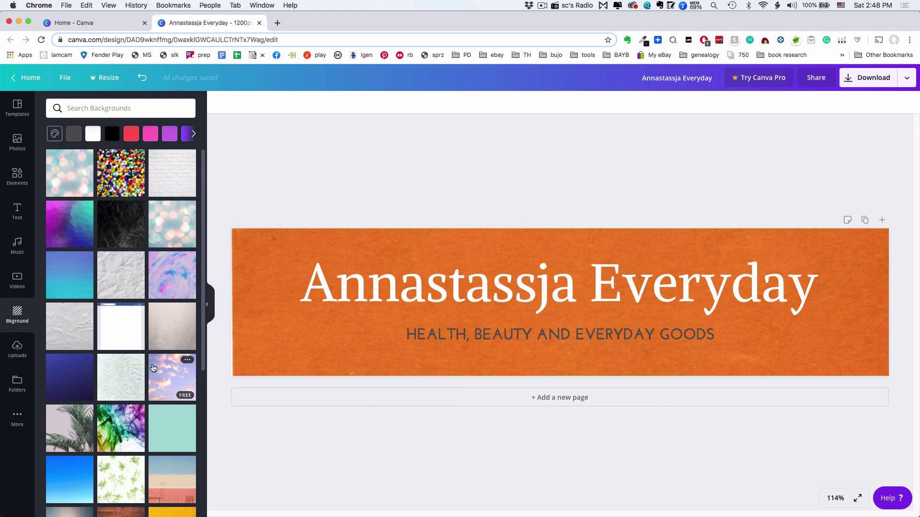
{"action": "scroll", "coordinate": [153, 368], "scroll_direction": "down", "scroll_amount": 2}
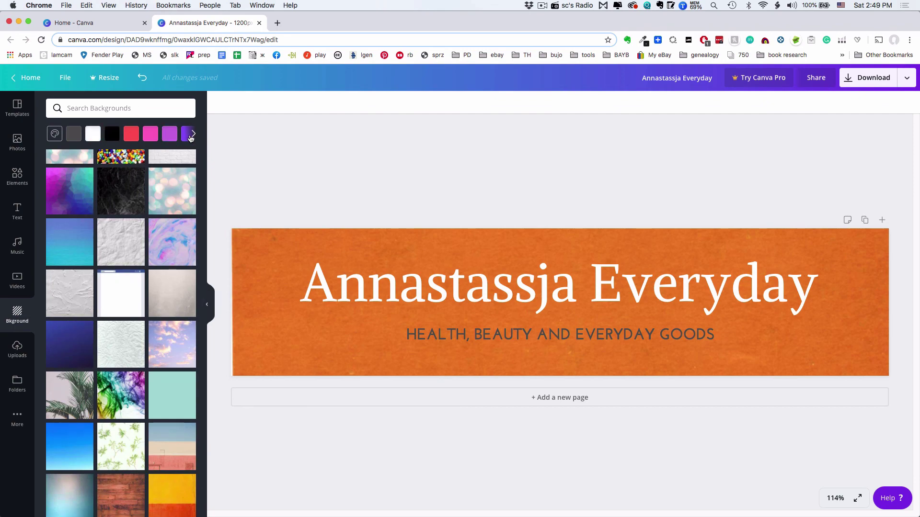
{"action": "scroll", "coordinate": [155, 402], "scroll_direction": "down", "scroll_amount": 10}
{"action": "scroll", "coordinate": [156, 401], "scroll_direction": "down", "scroll_amount": 15}
{"action": "scroll", "coordinate": [156, 401], "scroll_direction": "down", "scroll_amount": 5}
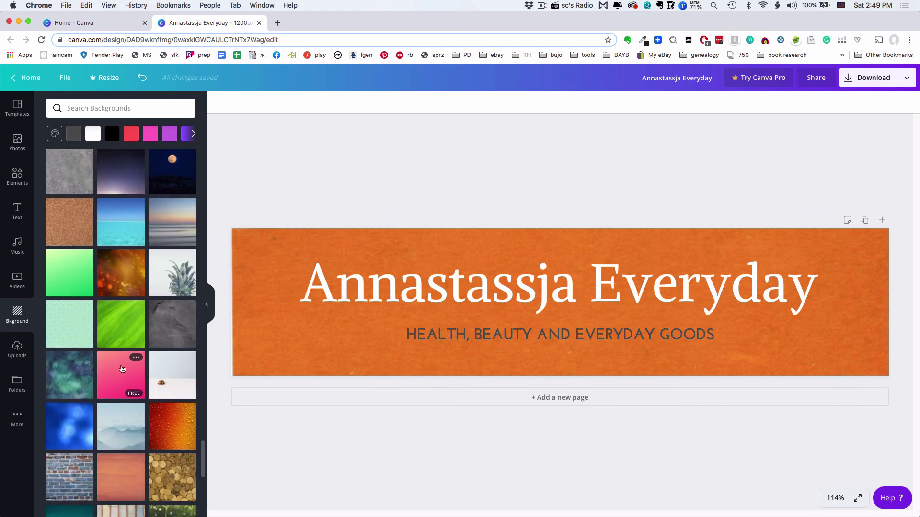
{"action": "left_click", "coordinate": [122, 369]}
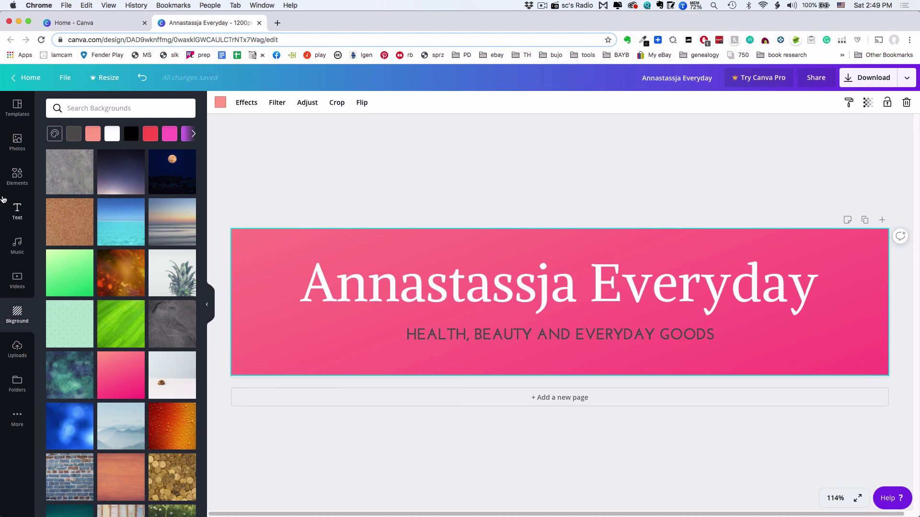
- Open the full Monoline Elements collection to find the ginkgo line drawing
{"action": "left_click", "coordinate": [15, 183]}
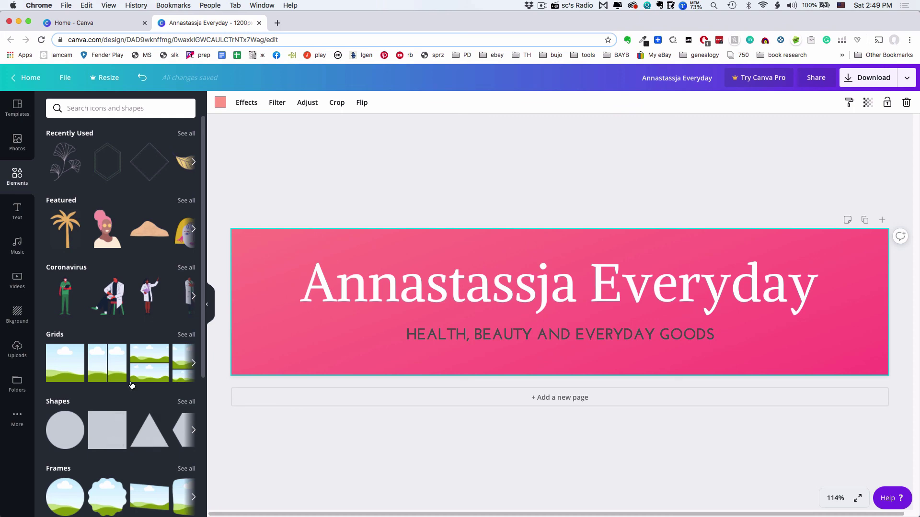
{"action": "scroll", "coordinate": [132, 433], "scroll_direction": "down", "scroll_amount": 6}
{"action": "scroll", "coordinate": [133, 433], "scroll_direction": "down", "scroll_amount": 10}
{"action": "scroll", "coordinate": [133, 433], "scroll_direction": "down", "scroll_amount": 10}
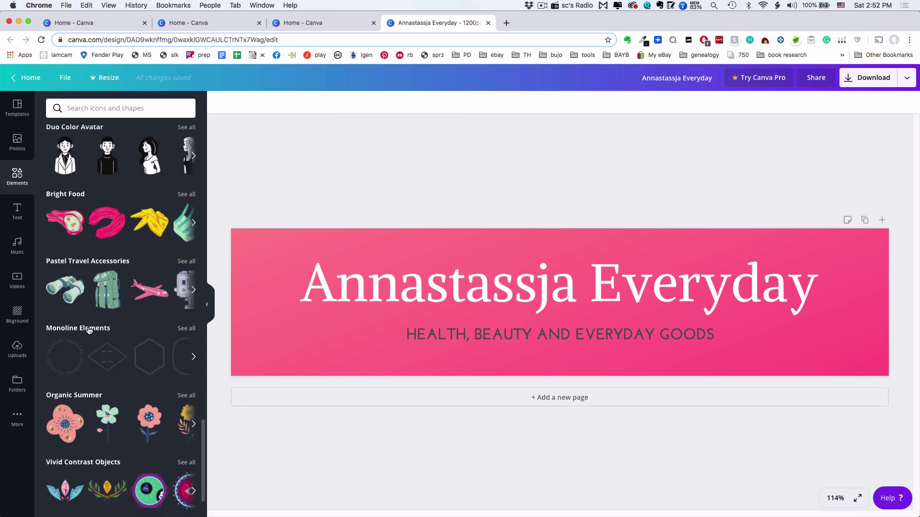
{"action": "left_click", "coordinate": [186, 328]}
{"action": "scroll", "coordinate": [120, 317], "scroll_direction": "down", "scroll_amount": 15}
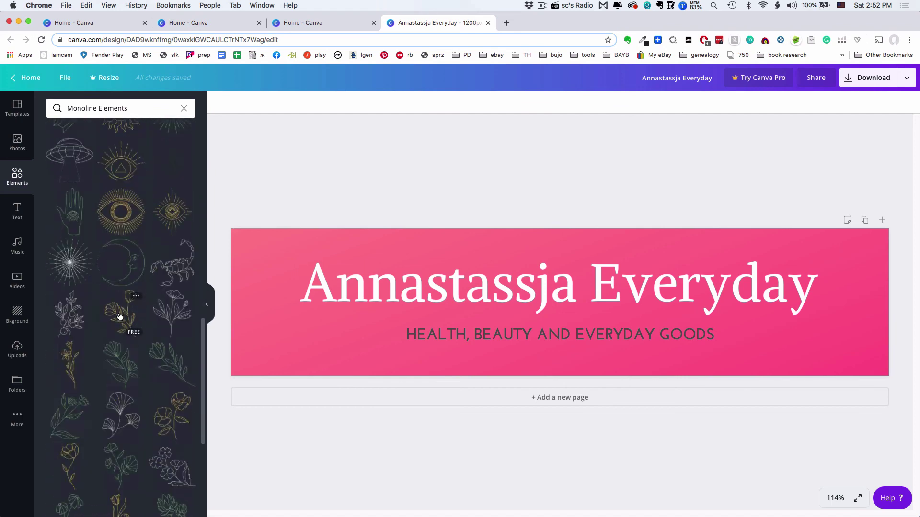
{"action": "scroll", "coordinate": [120, 317], "scroll_direction": "up", "scroll_amount": 3}
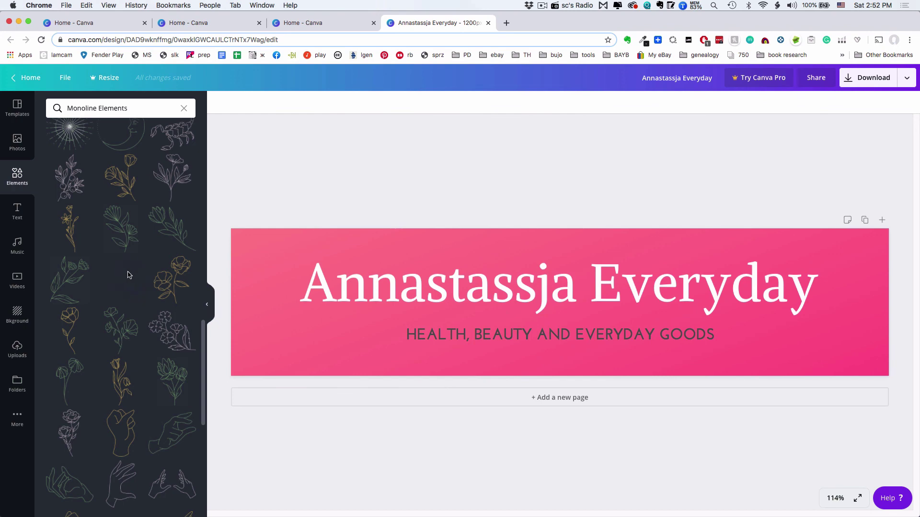
- Add the ginkgo line drawing and move it to the end of 'Everyday'
{"action": "left_click", "coordinate": [124, 276]}
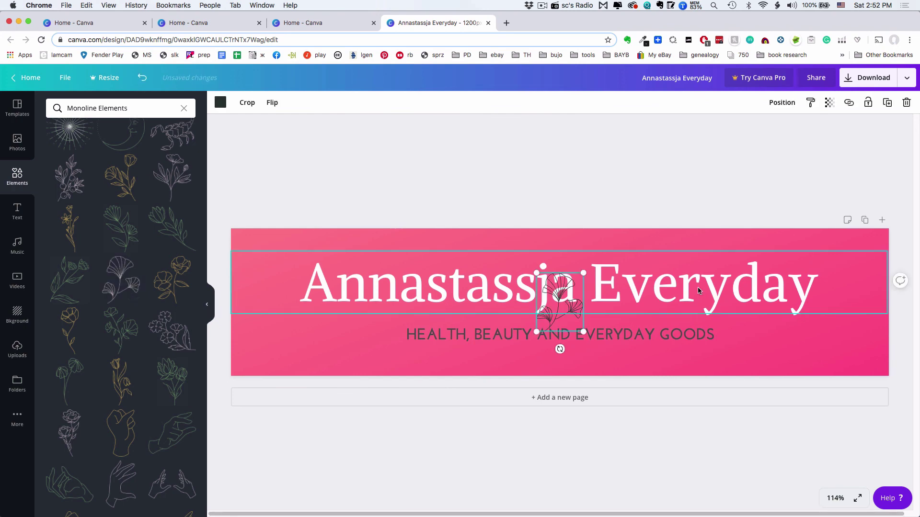
{"action": "left_click_drag", "start_coordinate": [549, 322], "coordinate": [837, 320]}
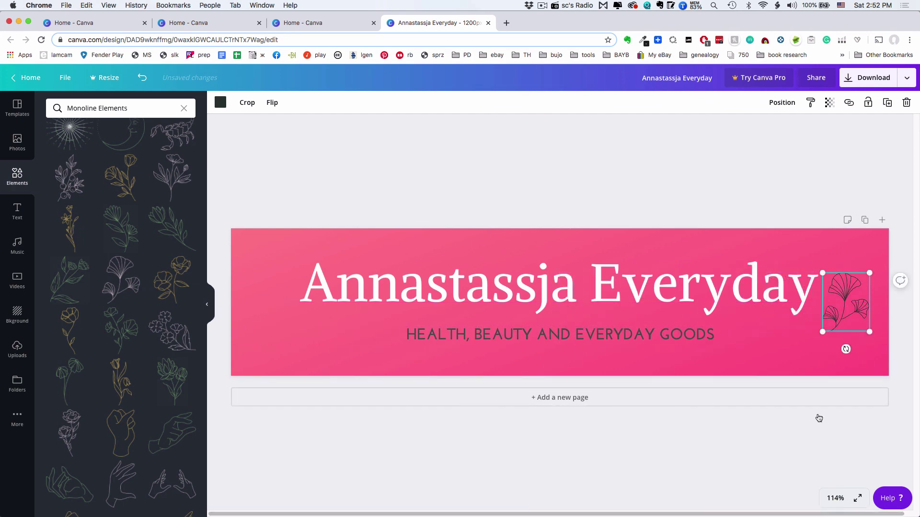
{"action": "left_click", "coordinate": [899, 384]}
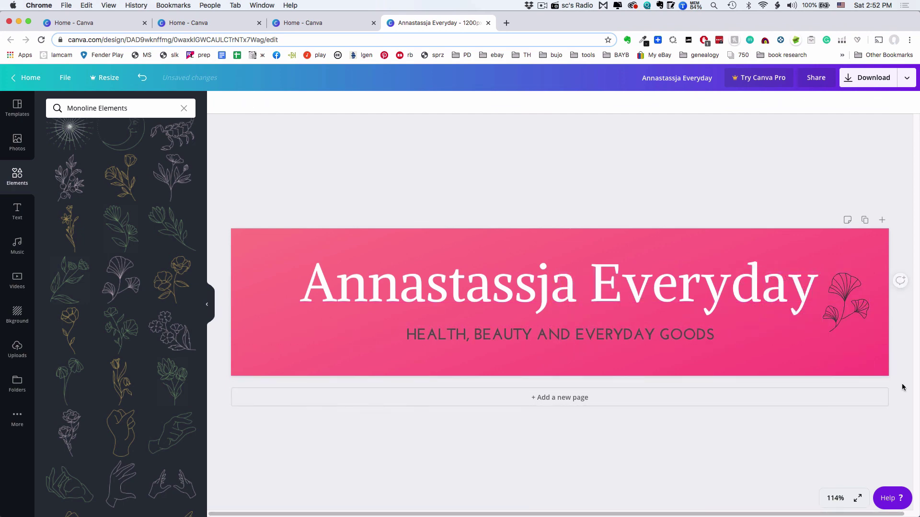
- Enlarge the ginkgo drawing and push it past the banner's right edge
{"action": "left_click", "coordinate": [840, 304]}
{"action": "left_click_drag", "start_coordinate": [823, 332], "coordinate": [762, 419]}
{"action": "left_click_drag", "start_coordinate": [808, 330], "coordinate": [849, 279]}
{"action": "left_click_drag", "start_coordinate": [798, 361], "coordinate": [779, 406]}
{"action": "left_click_drag", "start_coordinate": [836, 263], "coordinate": [862, 252]}
{"action": "left_click", "coordinate": [704, 211]}
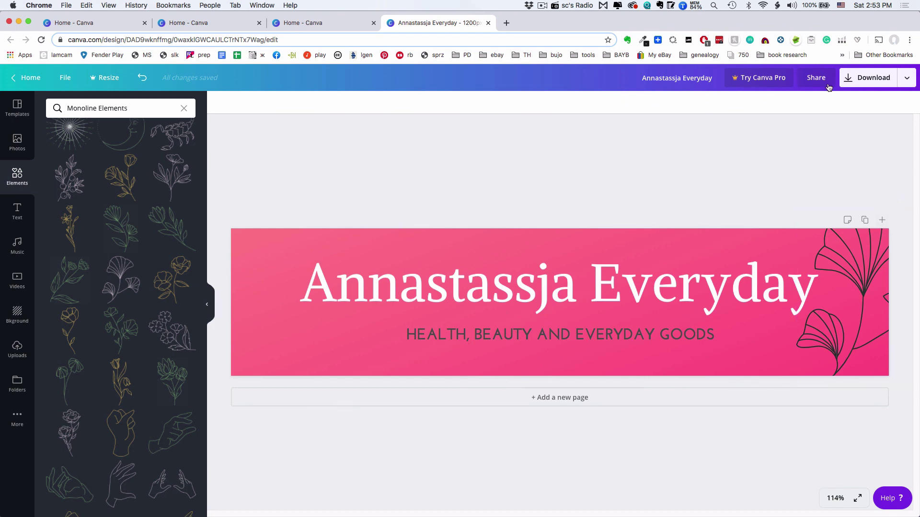
- Download the 1200 × 270 px banner with PNG as the file type
{"action": "left_click", "coordinate": [880, 81]}
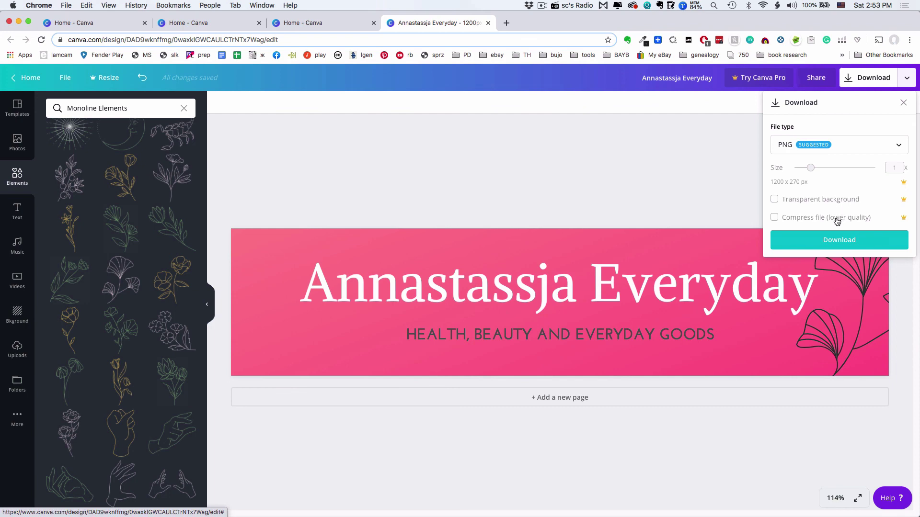
{"action": "left_click", "coordinate": [821, 243]}
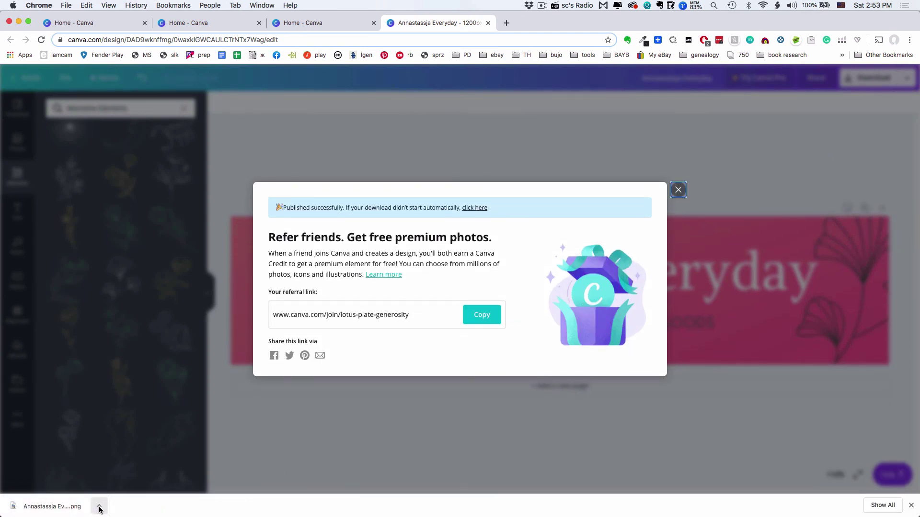
- Show the options for the downloaded banner PNG in Chrome's download bar
{"action": "left_click", "coordinate": [98, 507]}
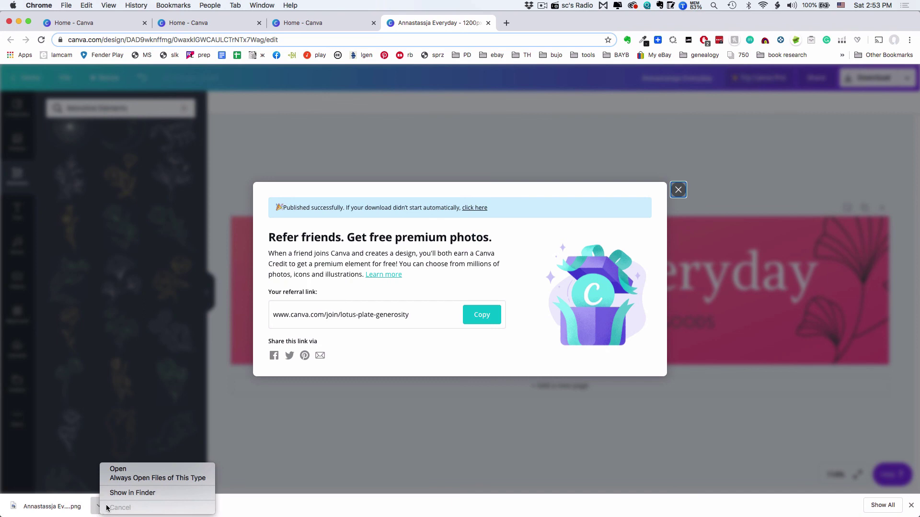